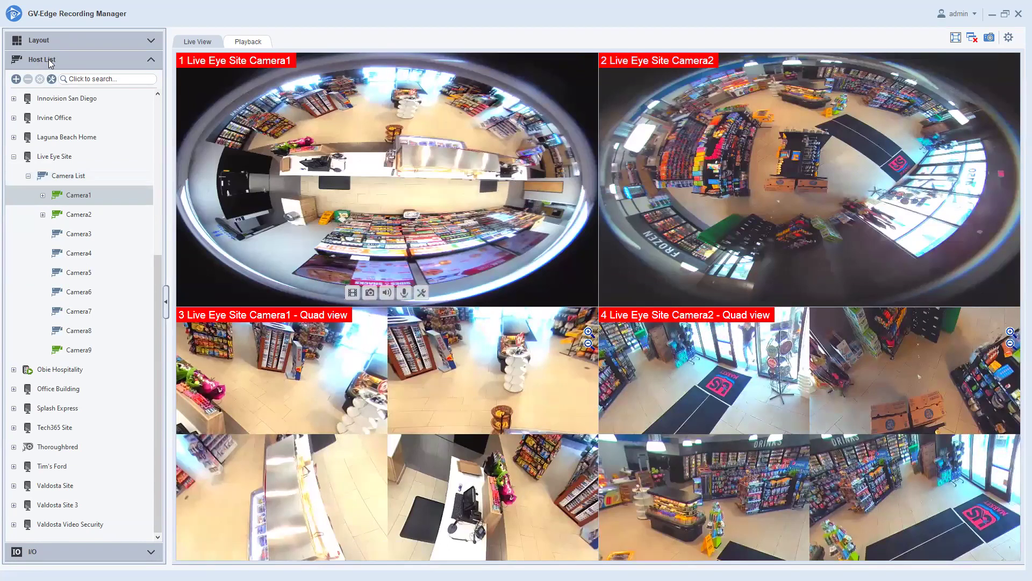
Open Camera1's Fisheye Settings and change its camera mode from quad view to 360 degree.
{"action": "right_click", "coordinate": [97, 197]}
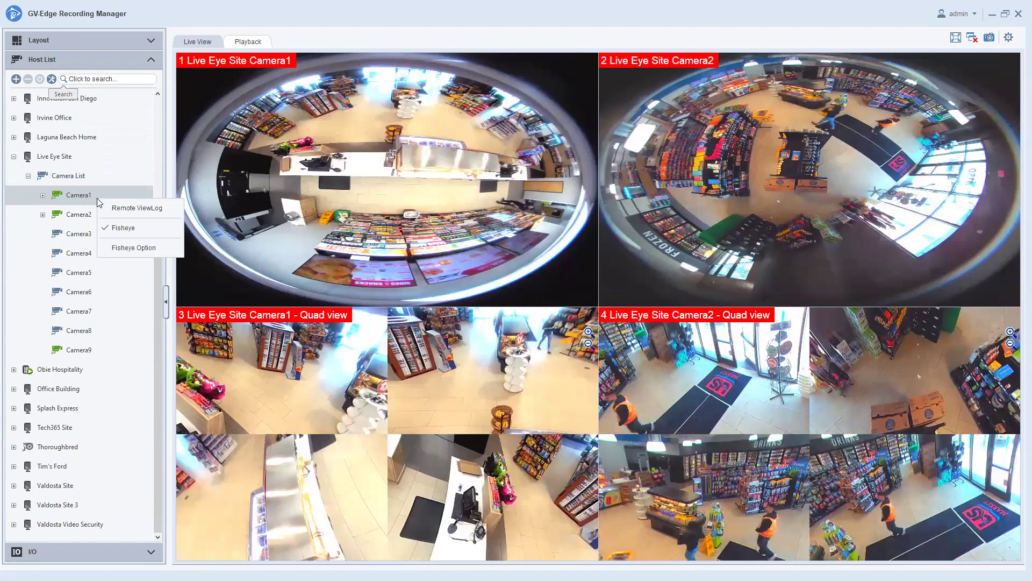
{"action": "left_click", "coordinate": [141, 247]}
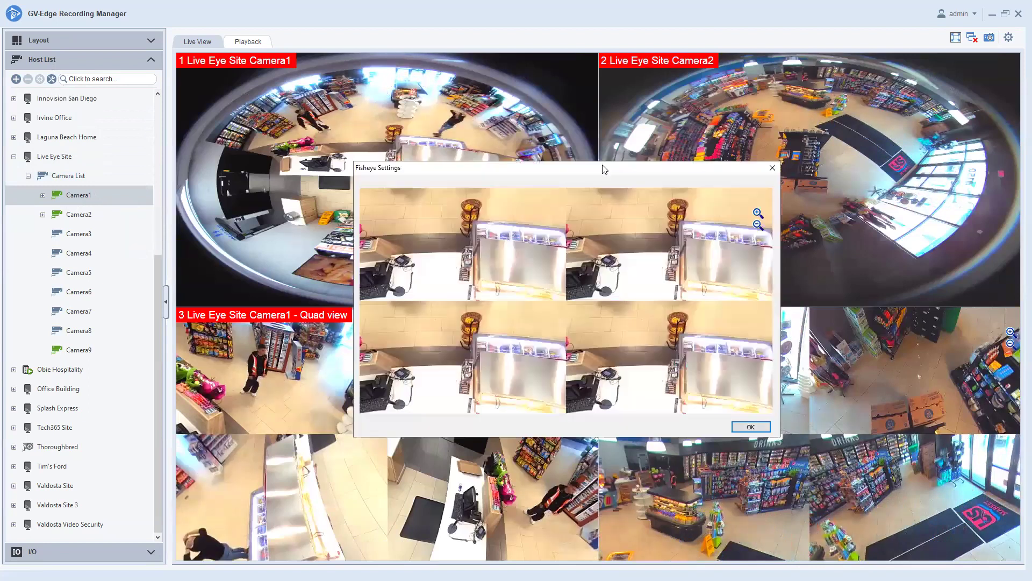
{"action": "right_click", "coordinate": [534, 245]}
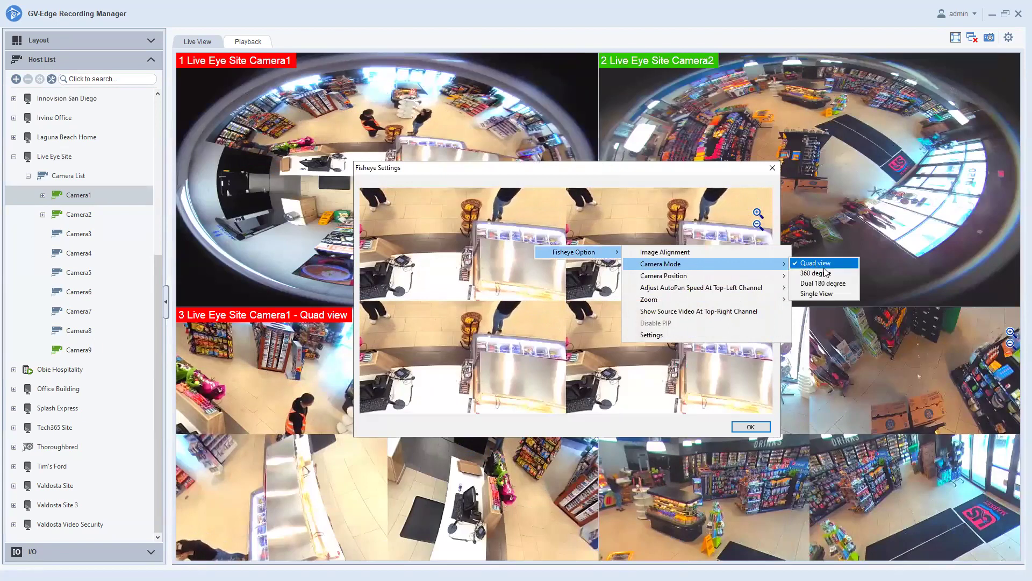
{"action": "mouse_move", "coordinate": [660, 264]}
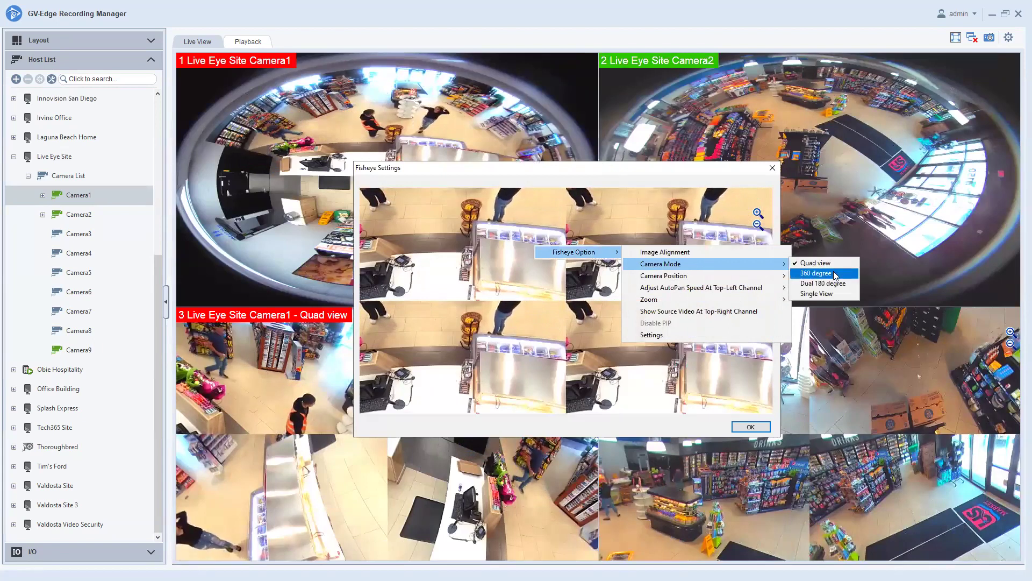
{"action": "left_click", "coordinate": [823, 273]}
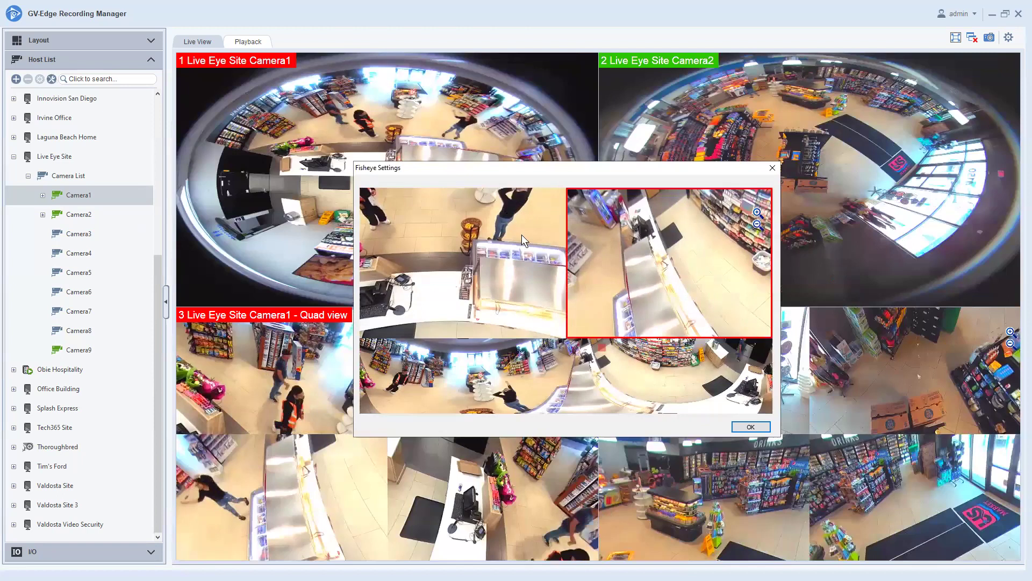
{"action": "scroll", "coordinate": [631, 290], "scroll_direction": "down", "scroll_amount": 1}
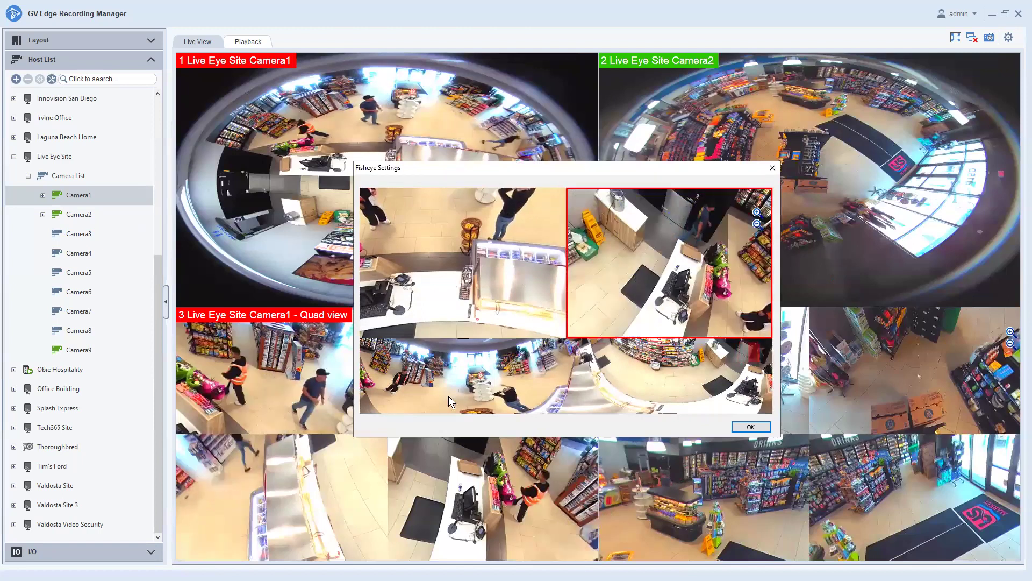
{"action": "scroll", "coordinate": [626, 248], "scroll_direction": "up", "scroll_amount": 1}
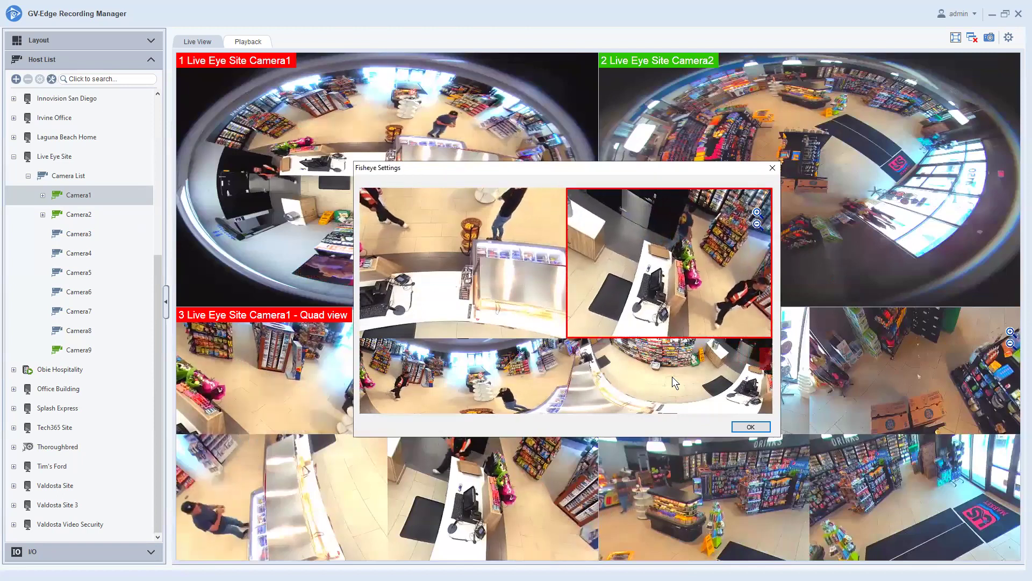
{"action": "right_click", "coordinate": [627, 249]}
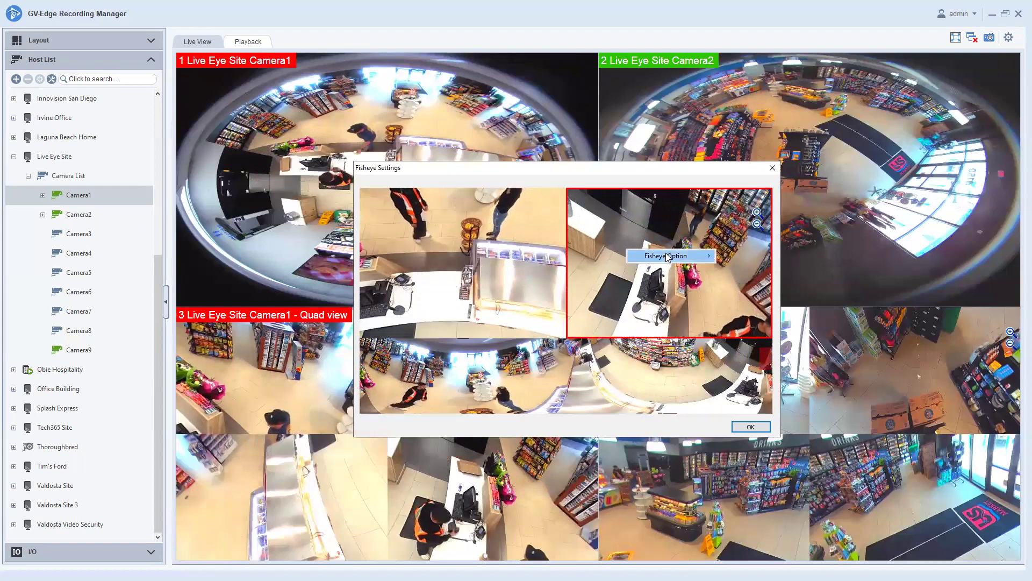
{"action": "mouse_move", "coordinate": [666, 255]}
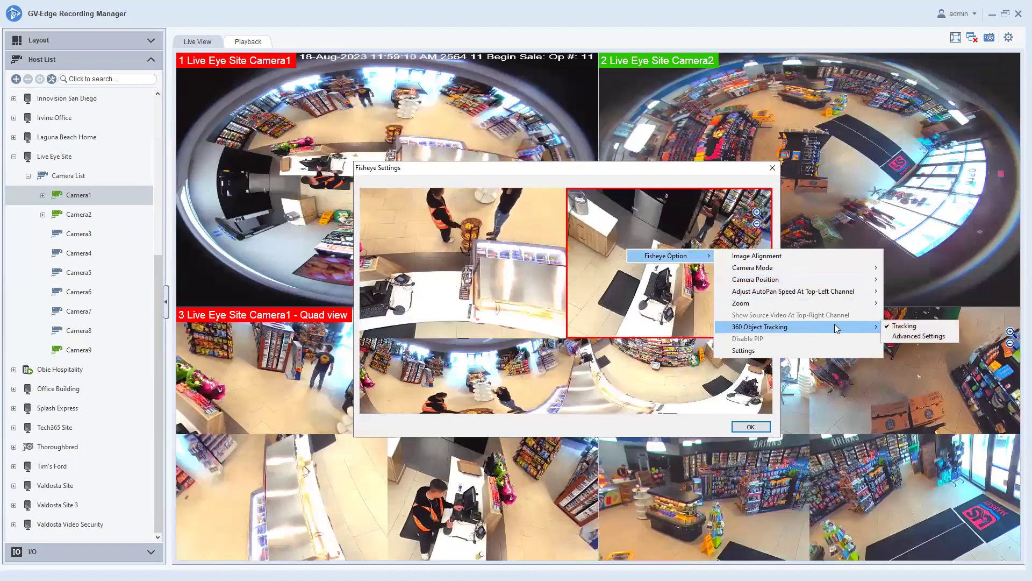
{"action": "mouse_move", "coordinate": [761, 326]}
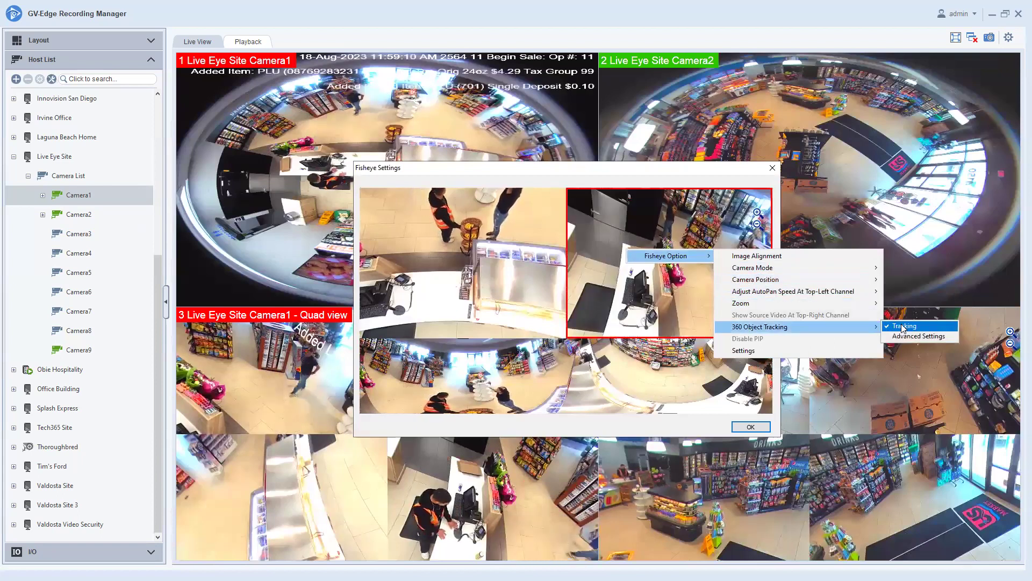
Turn on Tracking under 360 Object Tracking for Camera1 and confirm the fisheye settings.
{"action": "left_click", "coordinate": [904, 326]}
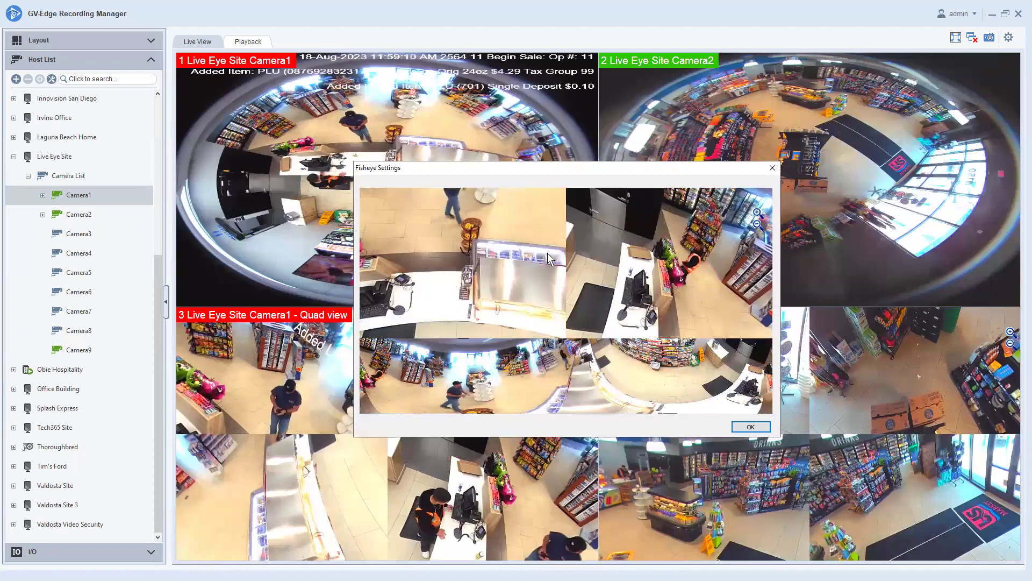
{"action": "right_click", "coordinate": [508, 252]}
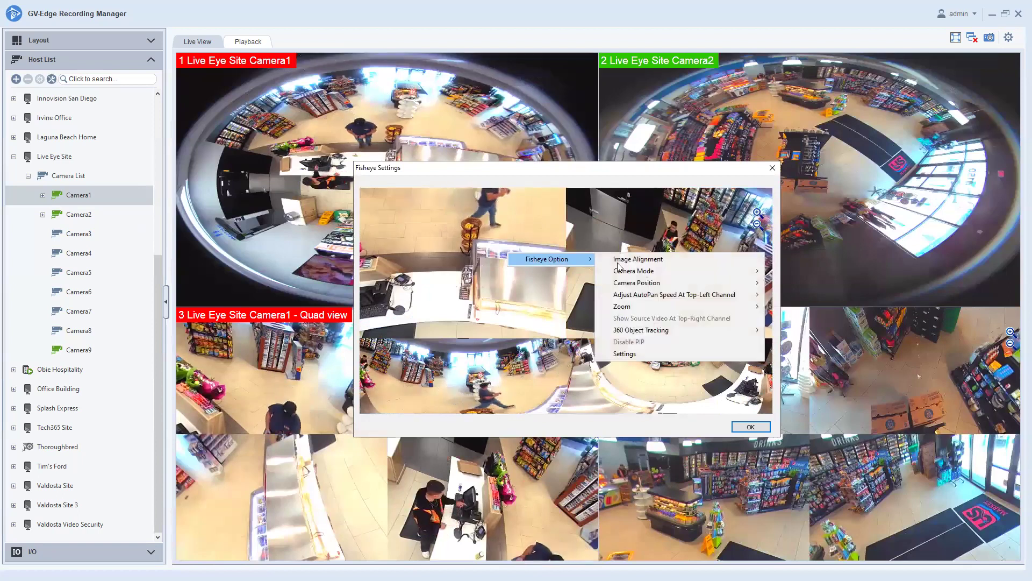
{"action": "mouse_move", "coordinate": [642, 330]}
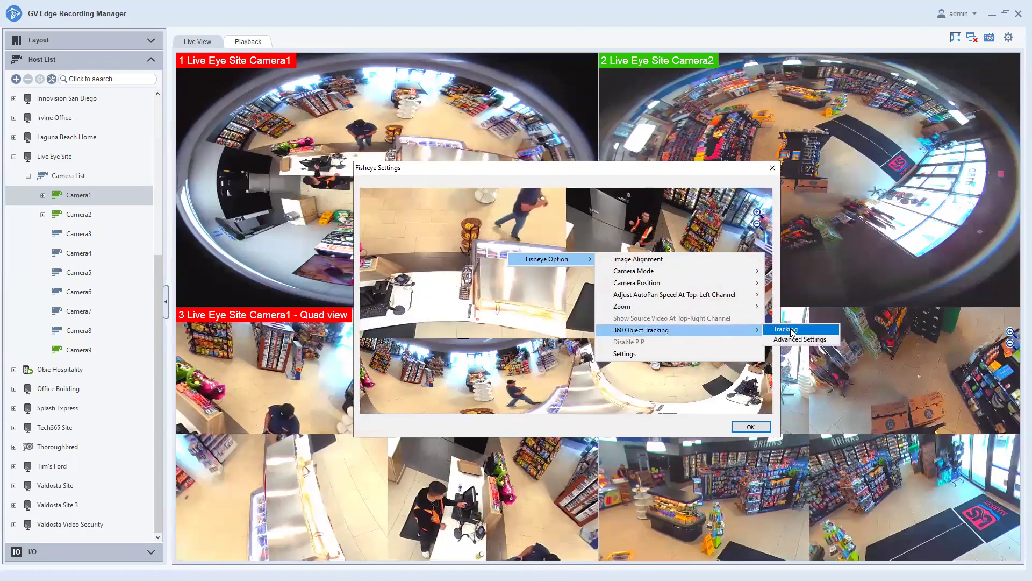
{"action": "left_click", "coordinate": [793, 332]}
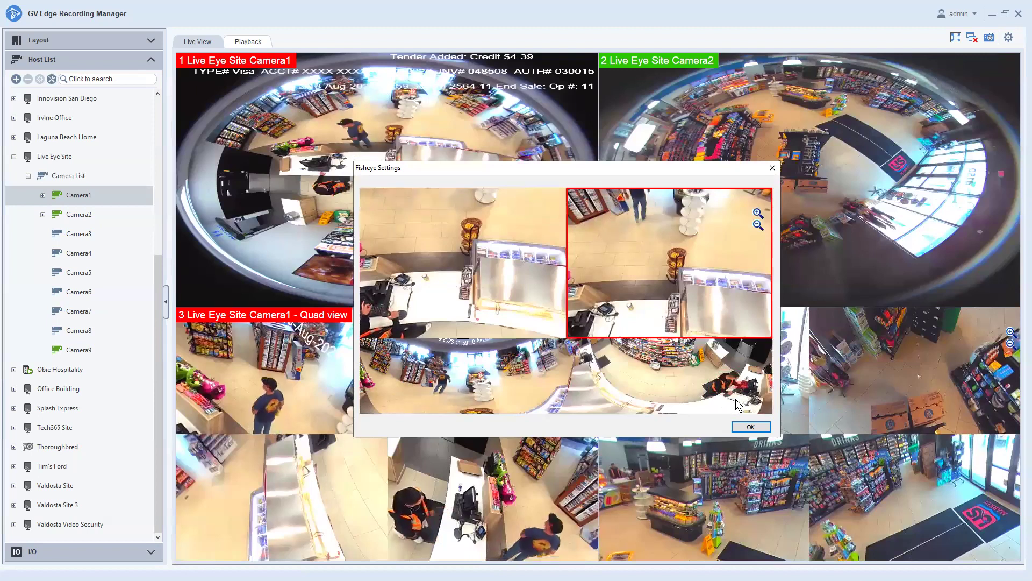
{"action": "left_click", "coordinate": [750, 426]}
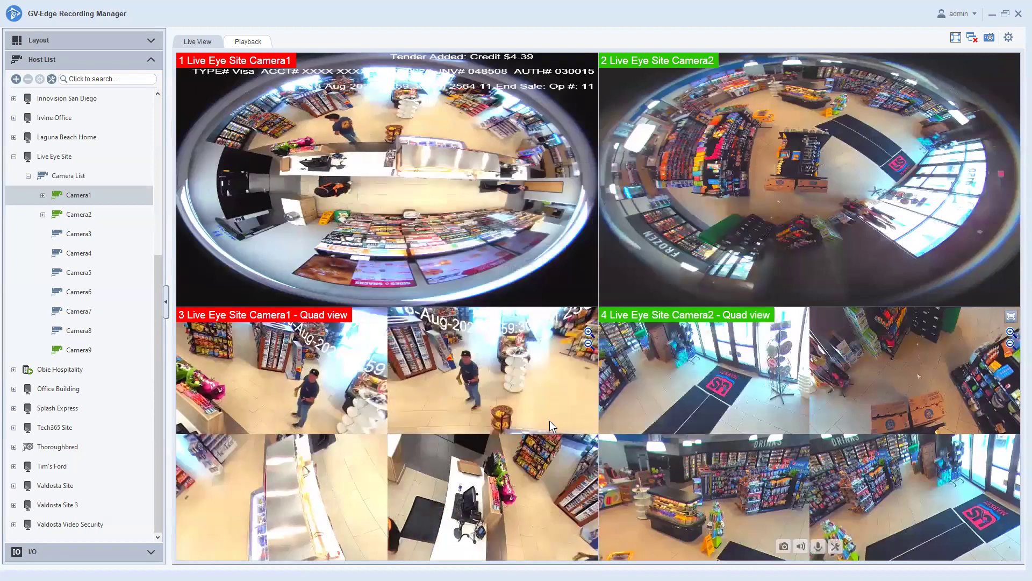
Refresh channel 3 so Camera1's live tile shows the 360° View layout.
{"action": "left_click", "coordinate": [452, 380]}
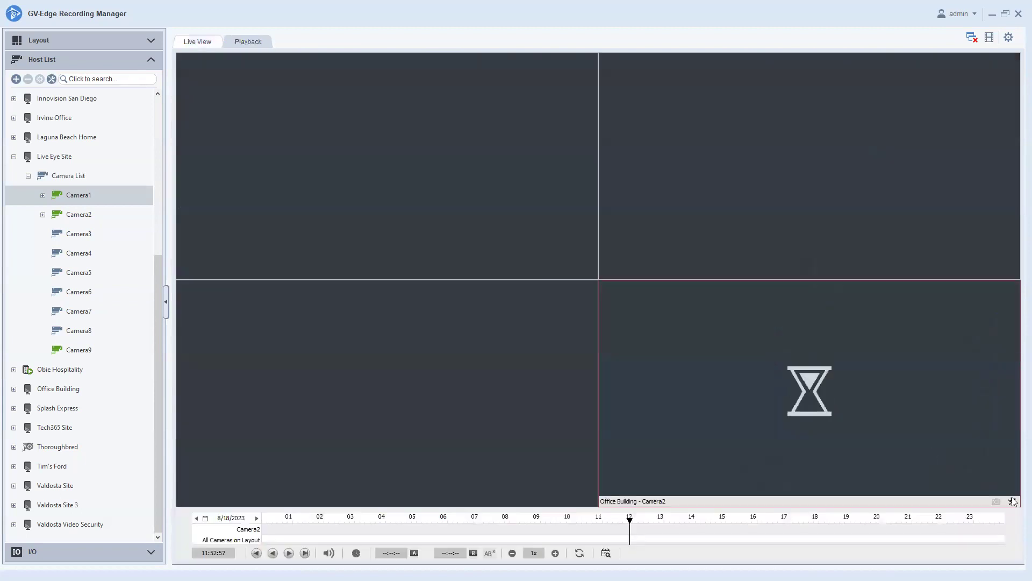
In Playback, close the empty channel, then place Camera1 top-left and its 360° View bottom-left.
{"action": "right_click", "coordinate": [936, 388]}
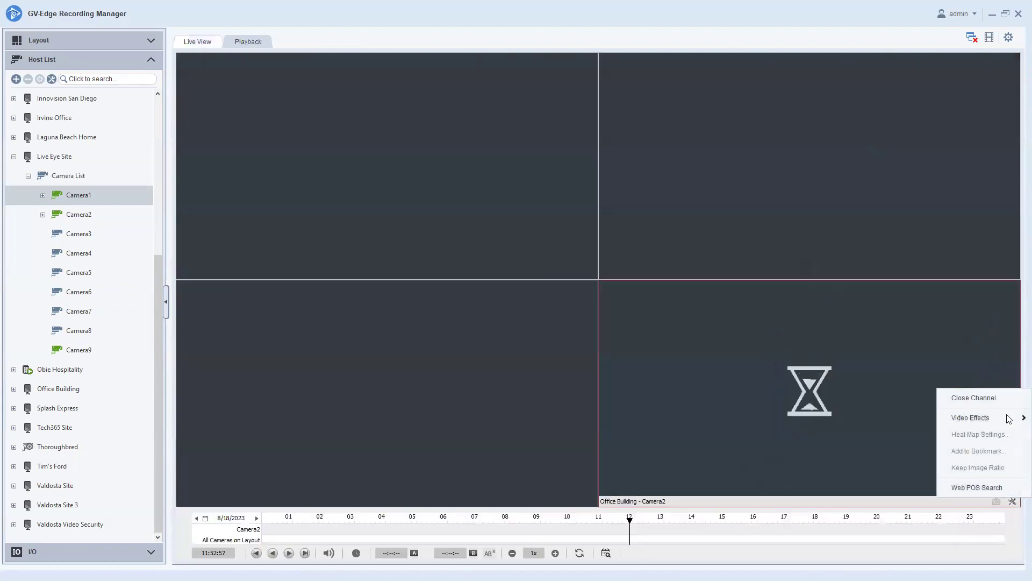
{"action": "left_click", "coordinate": [973, 398]}
{"action": "left_click_drag", "start_coordinate": [79, 195], "coordinate": [355, 172]}
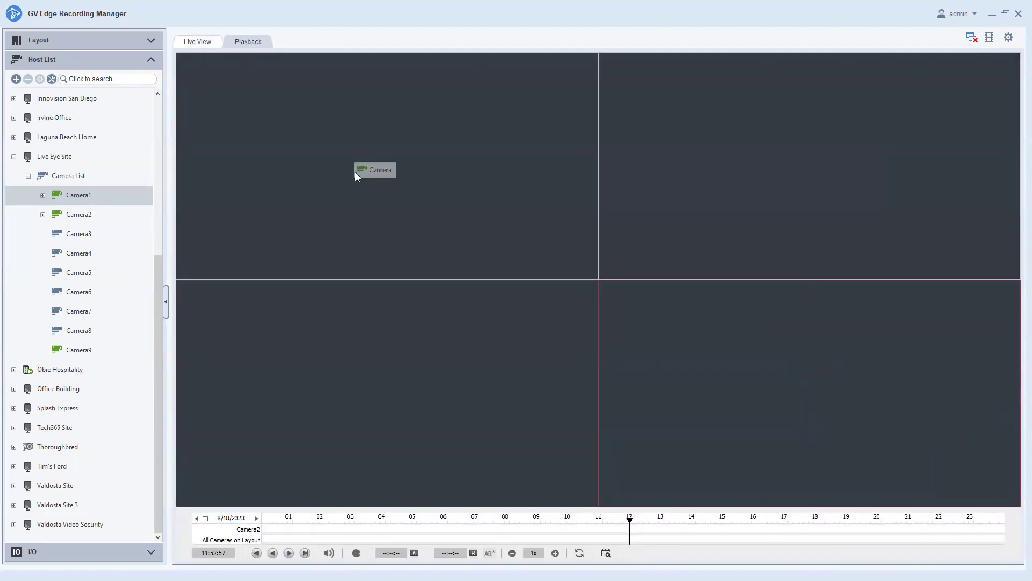
{"action": "left_click", "coordinate": [42, 195]}
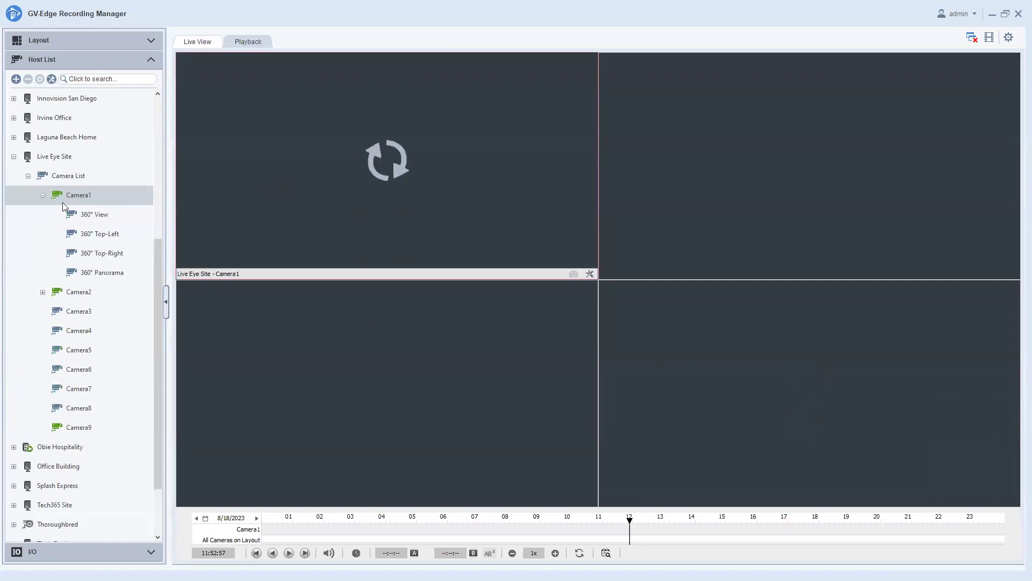
{"action": "left_click_drag", "start_coordinate": [310, 305], "coordinate": [381, 355]}
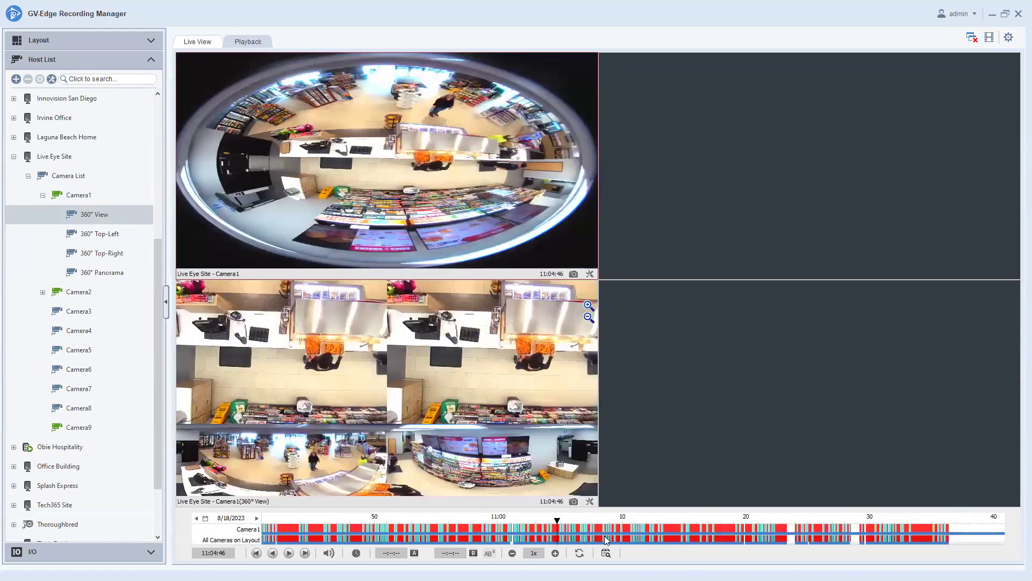
{"action": "scroll", "coordinate": [606, 541], "scroll_direction": "down", "scroll_amount": 1}
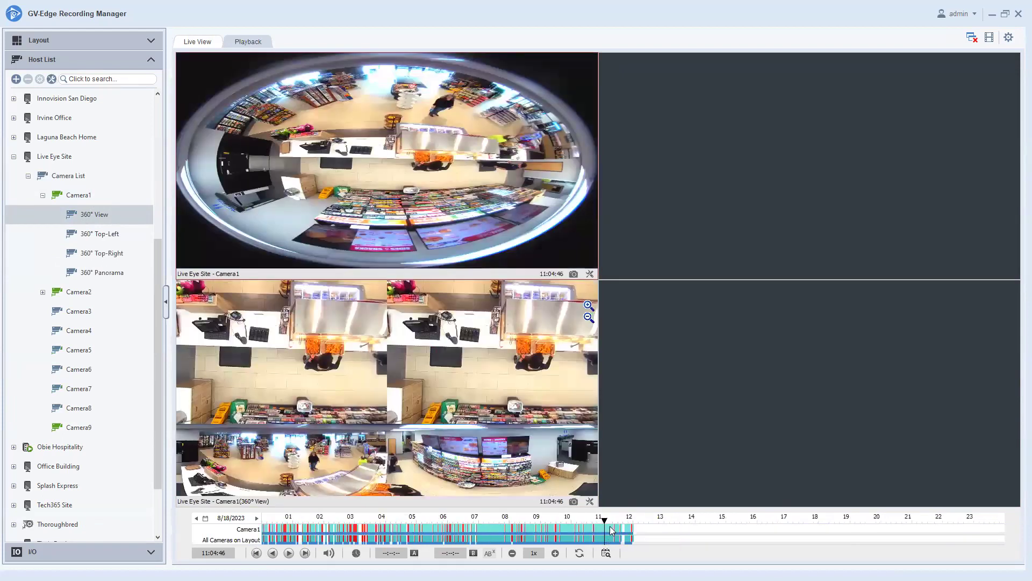
{"action": "left_click", "coordinate": [592, 274]}
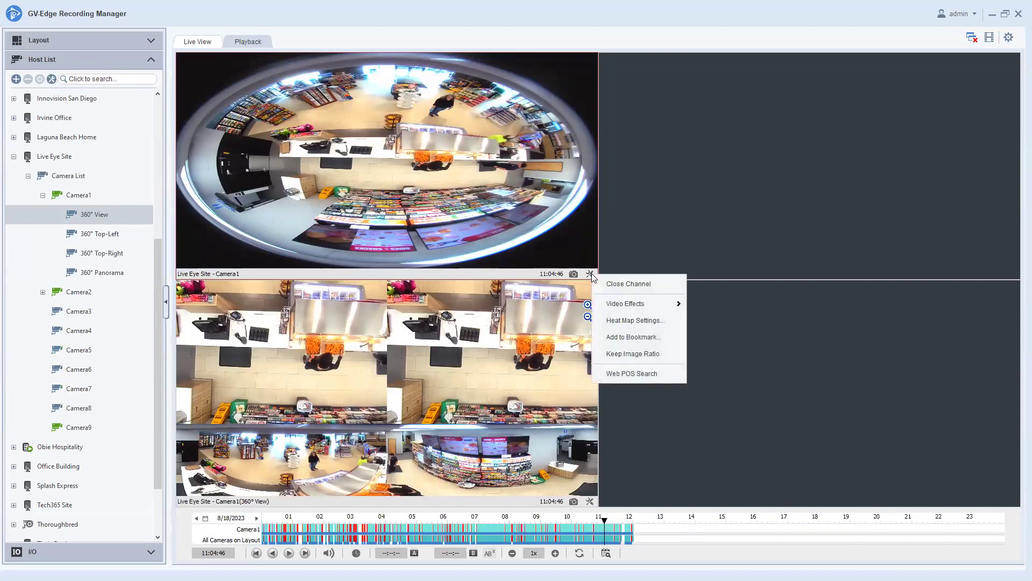
{"action": "right_click", "coordinate": [90, 199]}
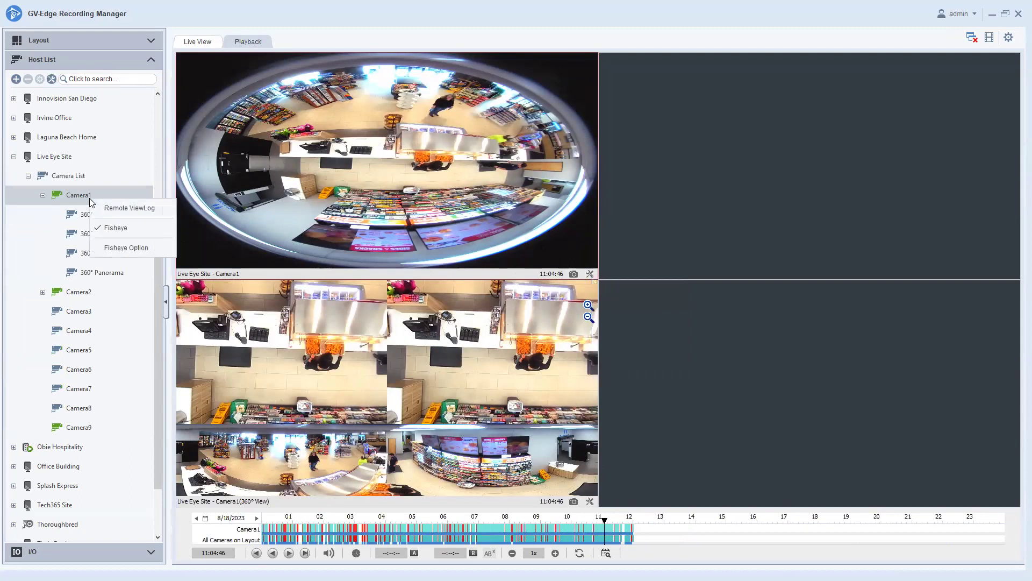
Set Camera1's playback camera mode to 360 degree, re-aim the detail view, and confirm.
{"action": "left_click", "coordinate": [147, 251]}
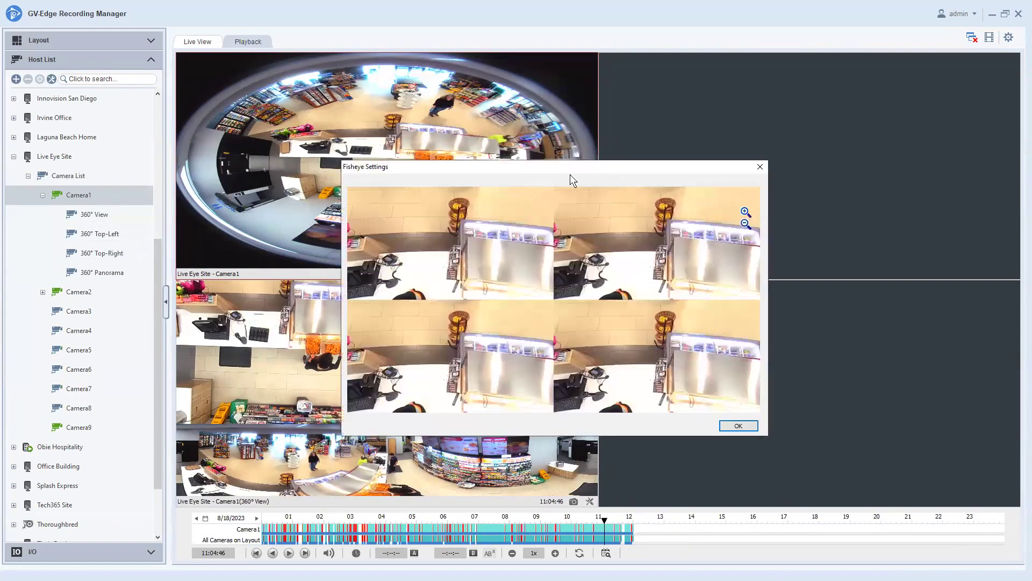
{"action": "right_click", "coordinate": [498, 235]}
{"action": "mouse_move", "coordinate": [540, 242]}
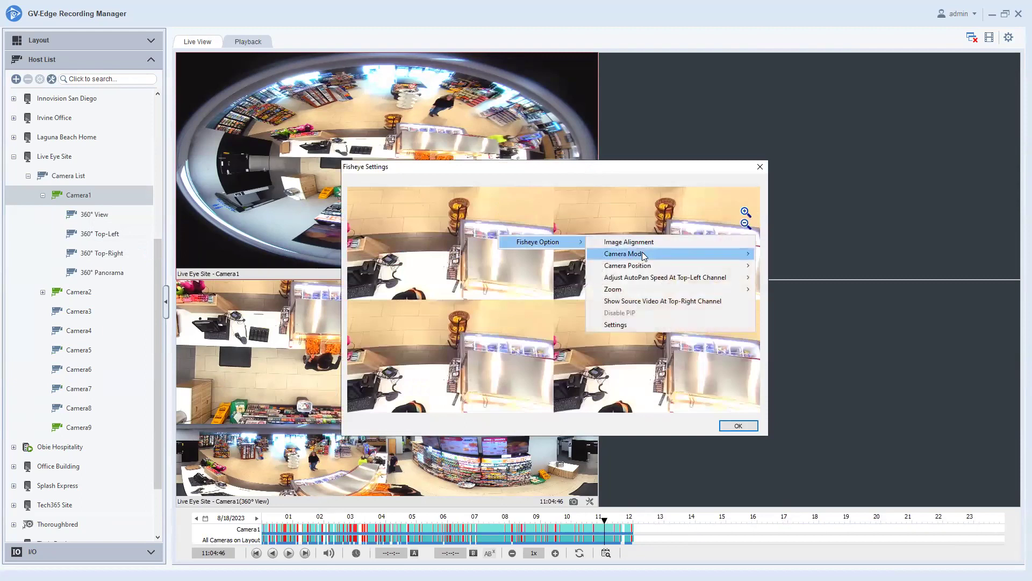
{"action": "mouse_move", "coordinate": [626, 253]}
{"action": "left_click", "coordinate": [784, 263]}
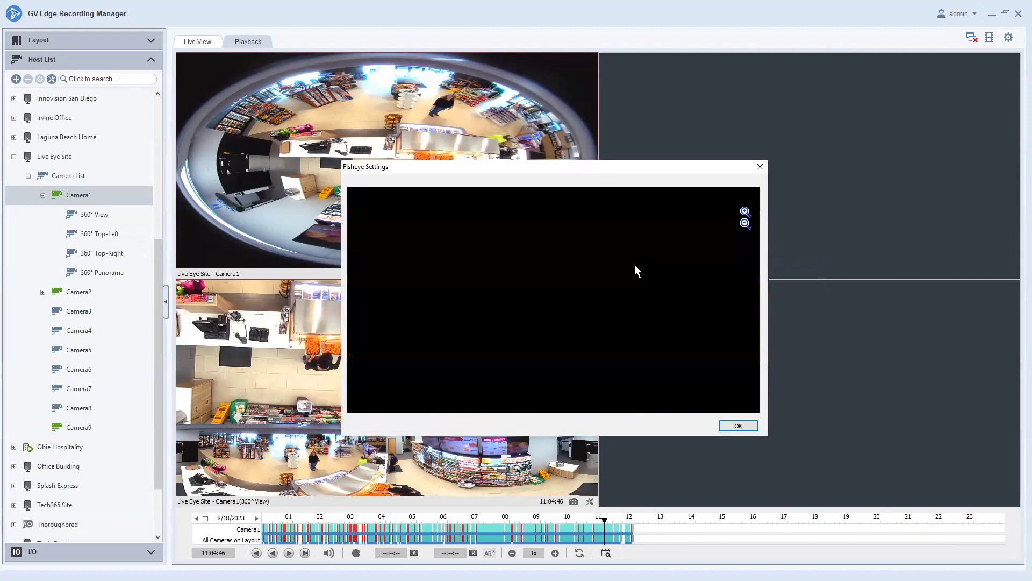
{"action": "left_click_drag", "start_coordinate": [686, 220], "coordinate": [640, 336]}
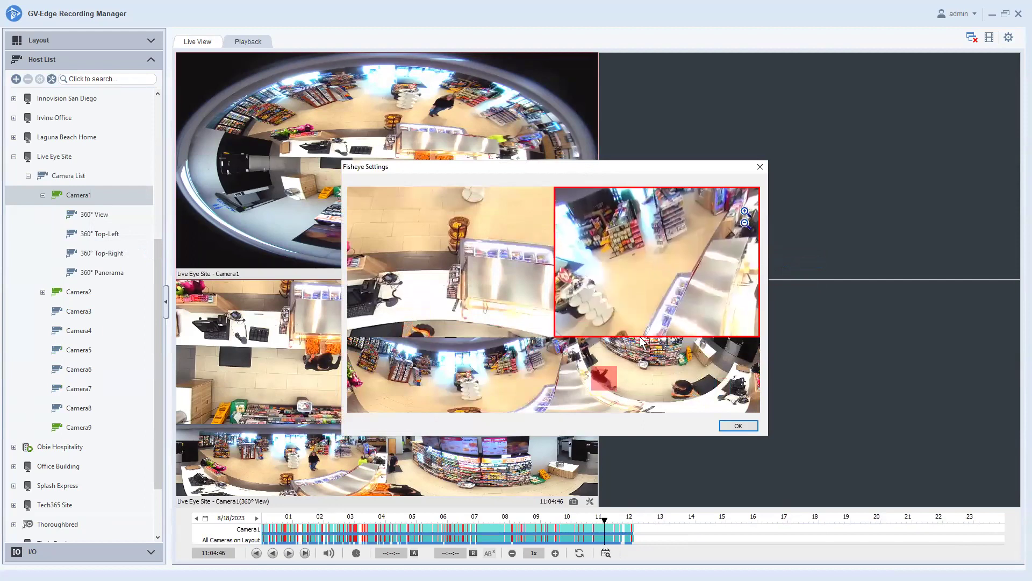
{"action": "left_click", "coordinate": [694, 391]}
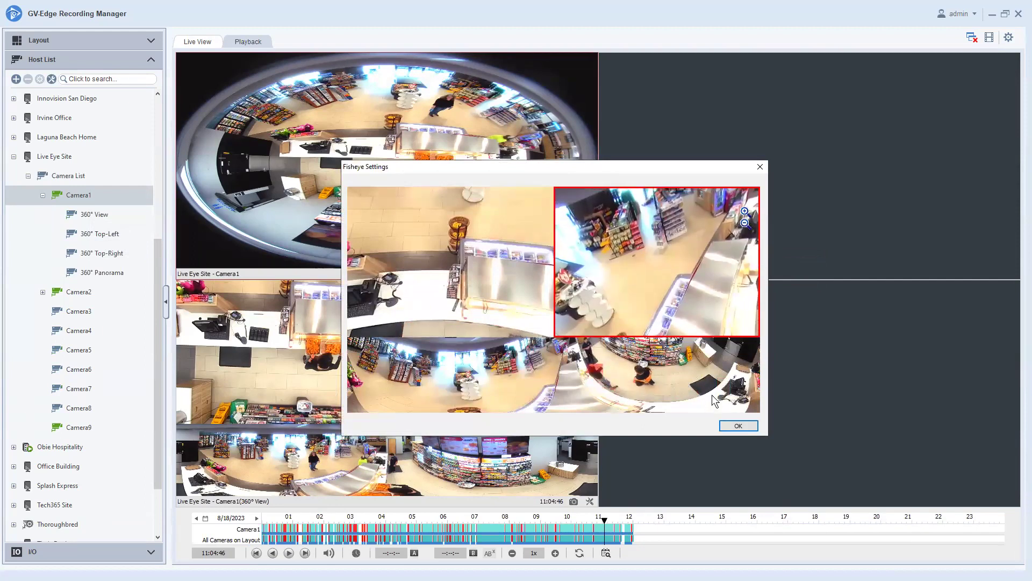
{"action": "left_click", "coordinate": [739, 426]}
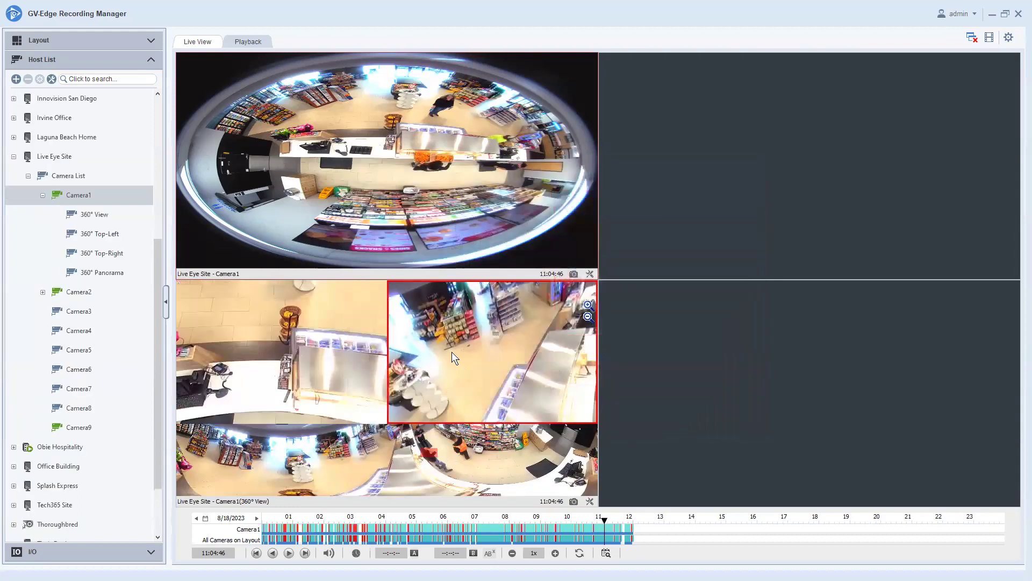
Start playback of Camera1's recorded 360° footage from the playback toolbar.
{"action": "left_click", "coordinate": [292, 555]}
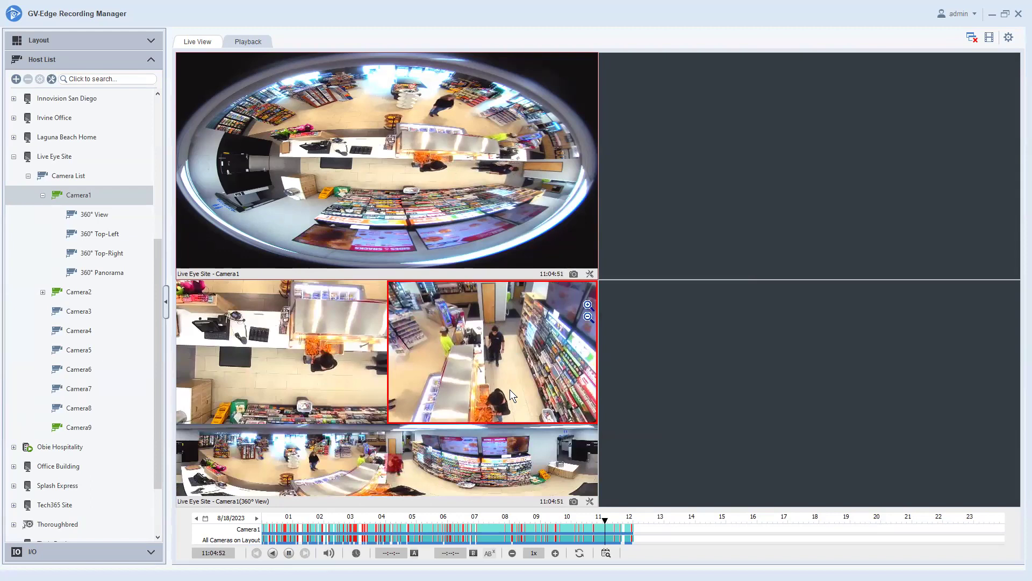
{"action": "scroll", "coordinate": [510, 390], "scroll_direction": "down", "scroll_amount": 1}
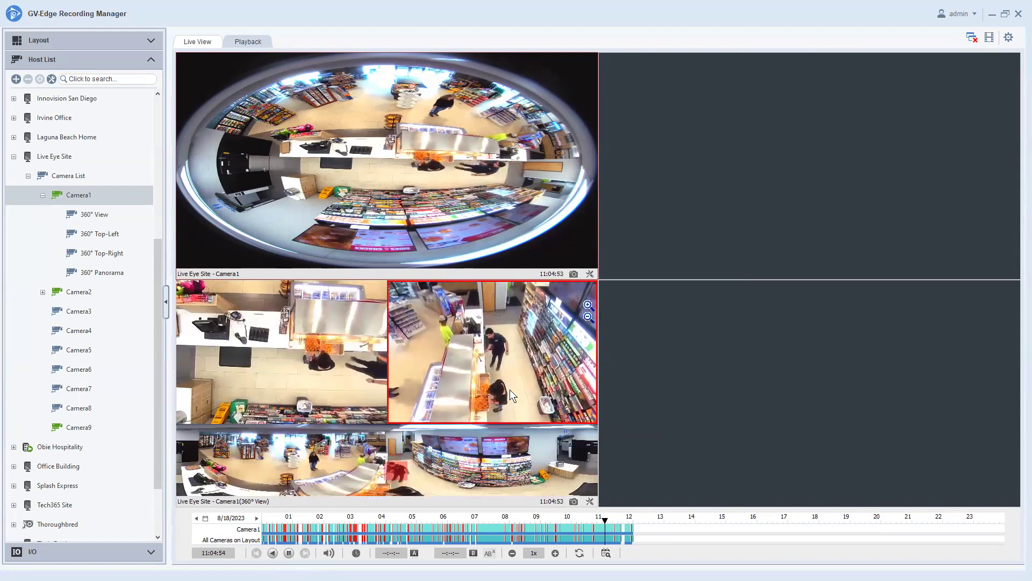